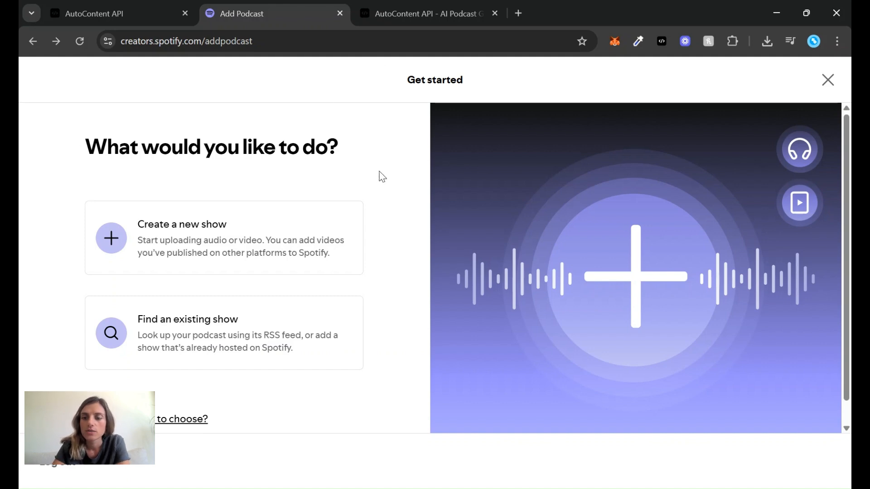
Enter 'The Mind Shift' as the podcast name on the new-show form
left_click(137, 19)
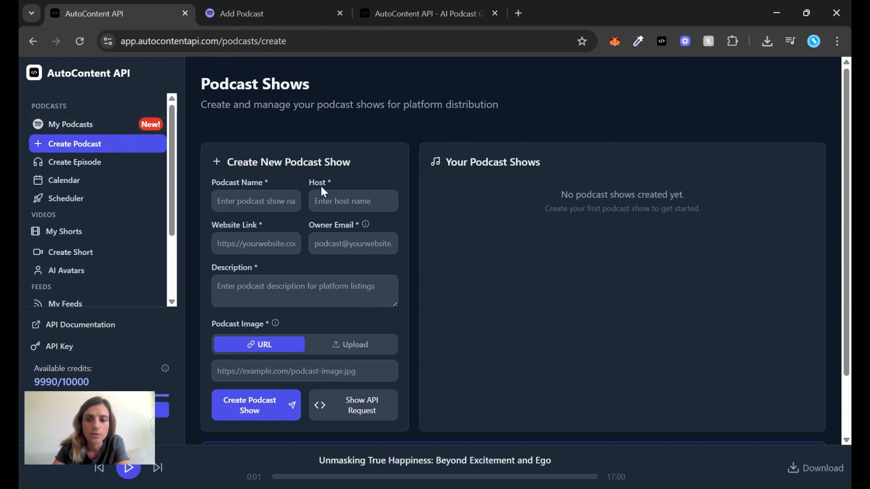
scroll(340, 175, "down", 1)
scroll(343, 176, "down", 1)
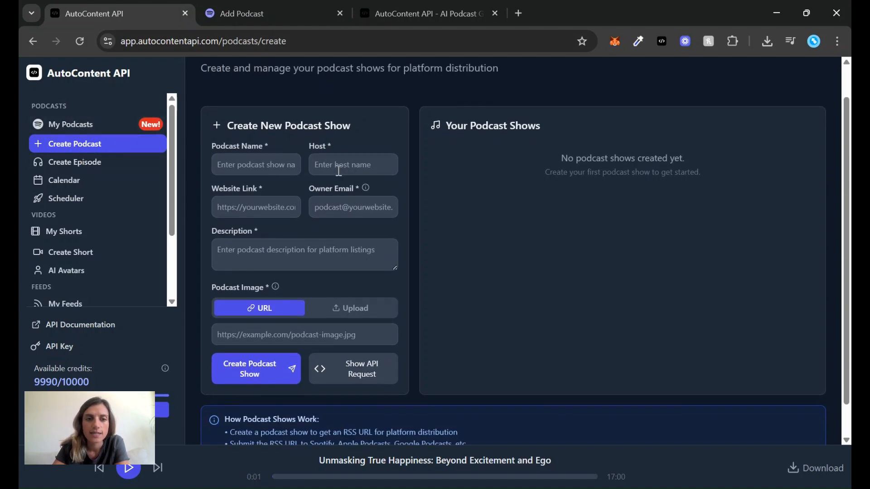
left_click(279, 167)
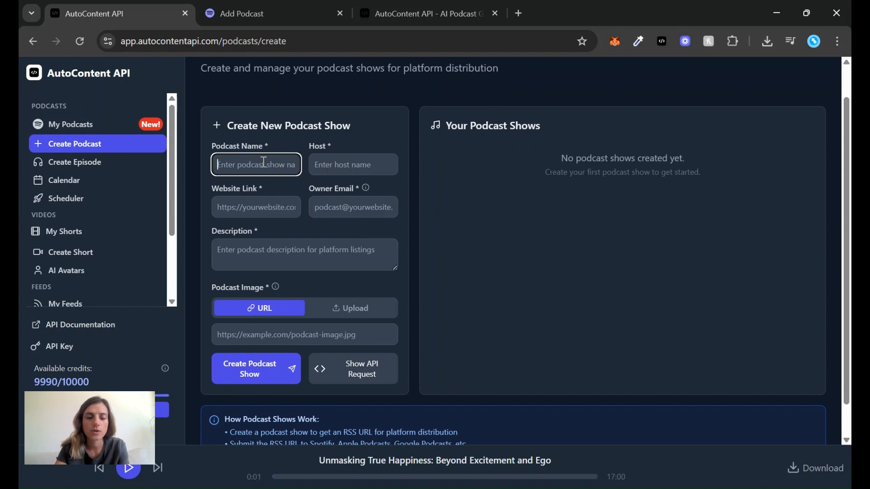
type("Th")
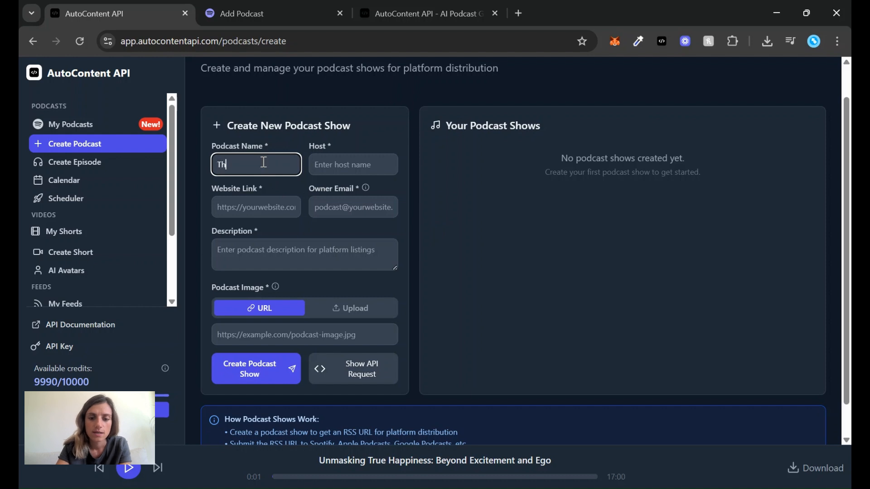
type("e Mind Shift")
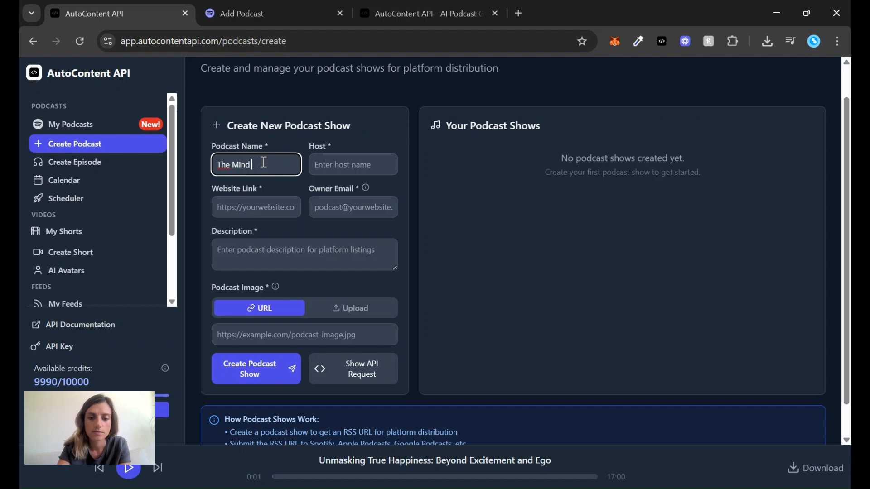
Fill in the host's name, correcting the mistyped first attempts
left_click(365, 167)
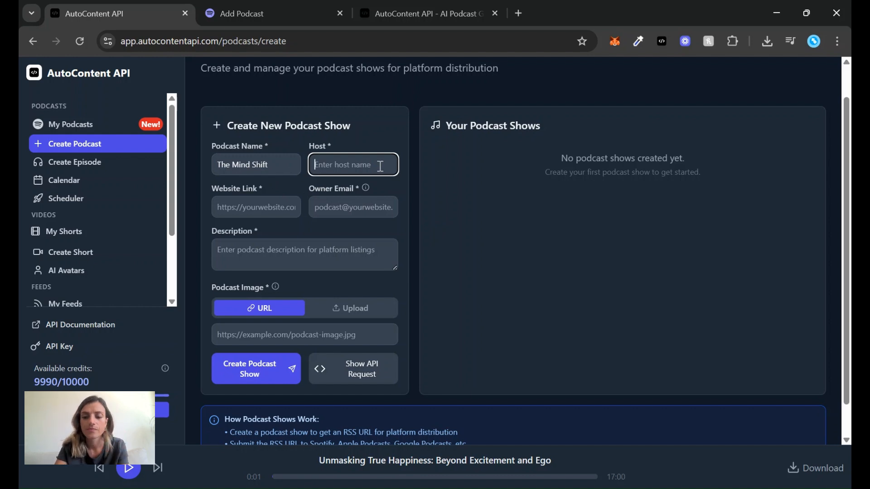
type("A")
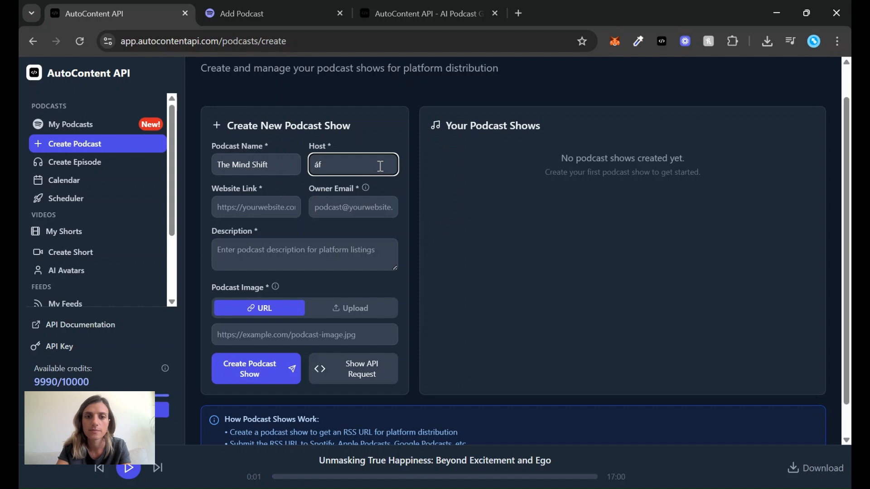
key("BackSpace")
type("A")
key("BackSpace")
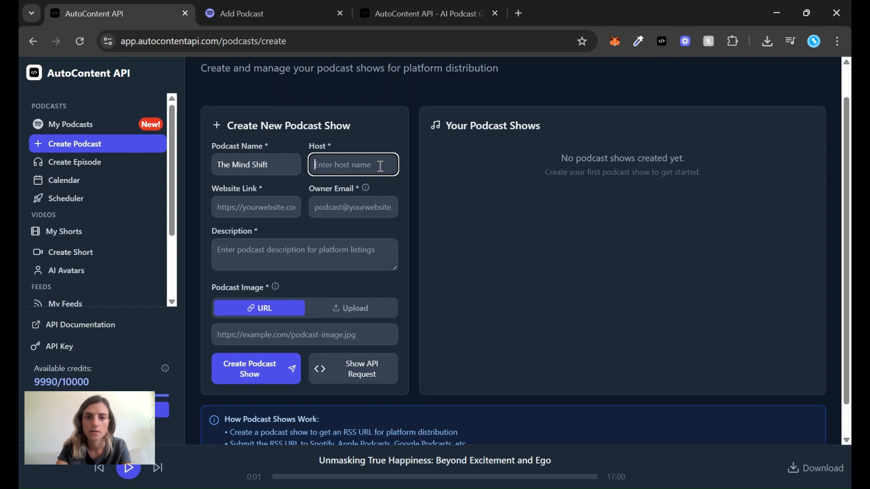
type("Afric")
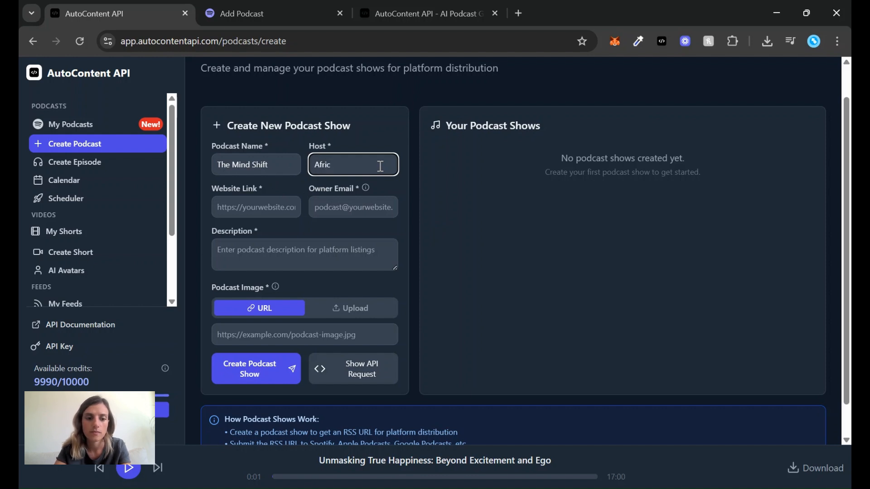
type("a")
key("Tab")
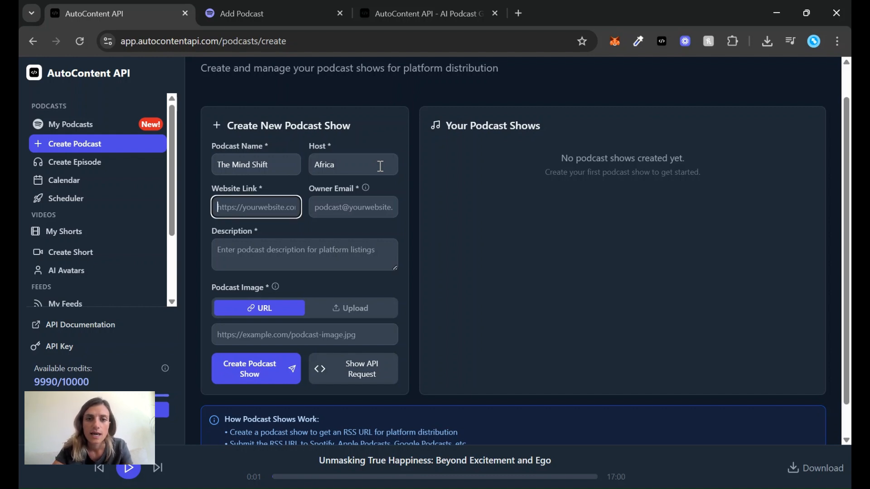
Fill in the owner's e-mail from the saved autofill suggestion
left_click(346, 211)
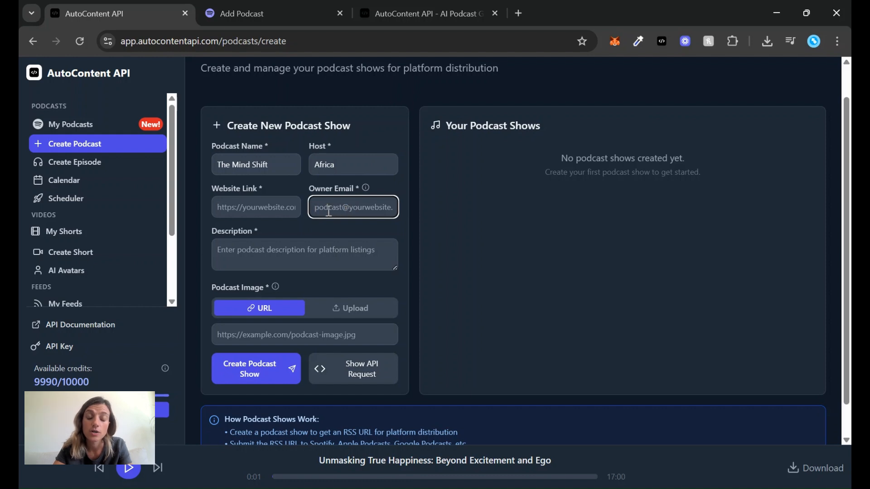
left_click(402, 240)
scroll(381, 232, "down", 1)
scroll(381, 232, "up", 1)
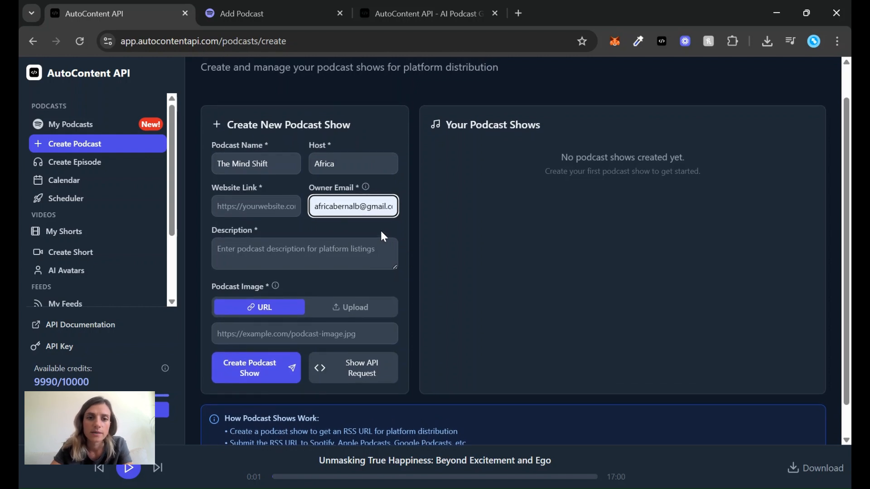
Paste the show description beginning 'The Mind Shift is your weekly dose of insight'
left_click(282, 261)
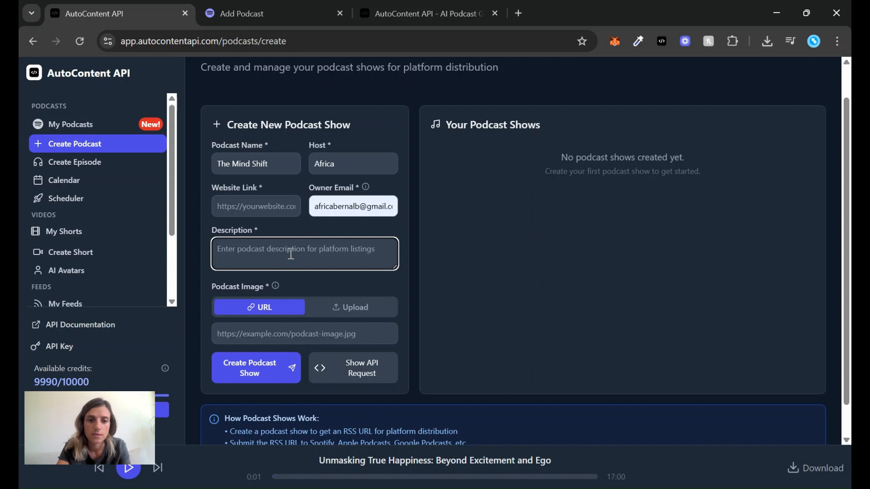
key("ctrl+v")
scroll(291, 255, "up", 6)
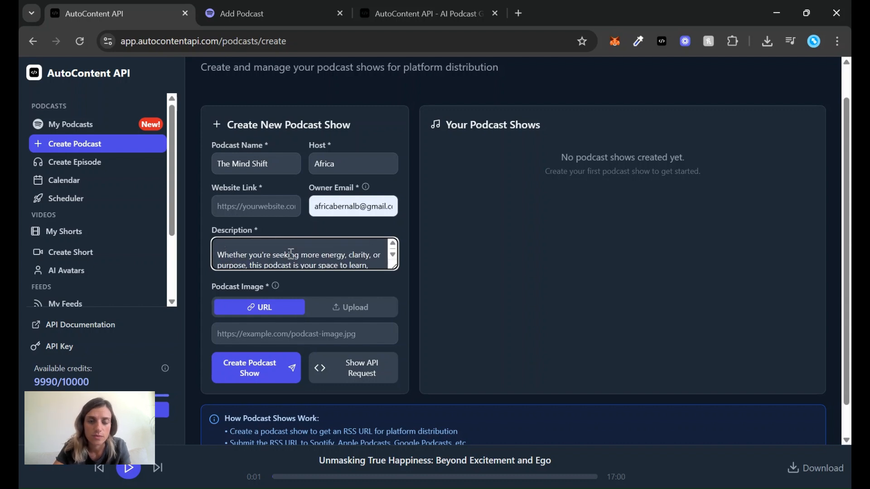
scroll(291, 255, "down", 1)
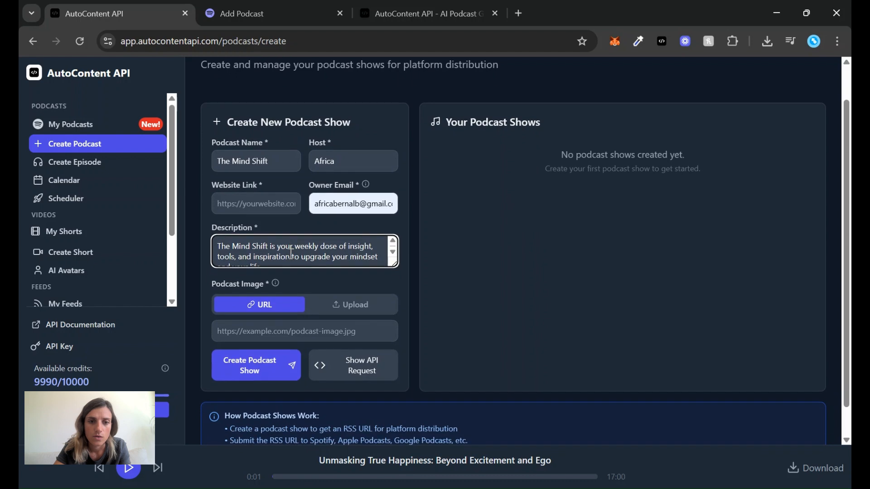
Upload mind_shift_podcast.png as cover image, create the show, and view My Podcasts
left_click(351, 305)
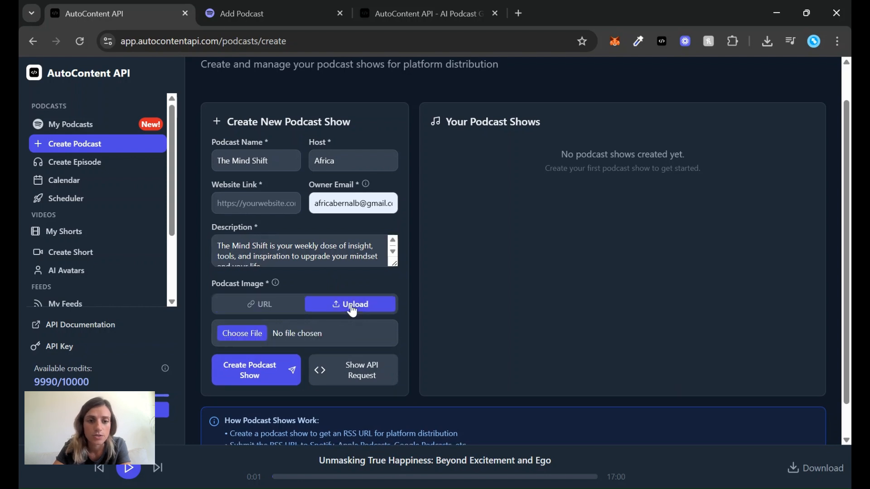
left_click(245, 334)
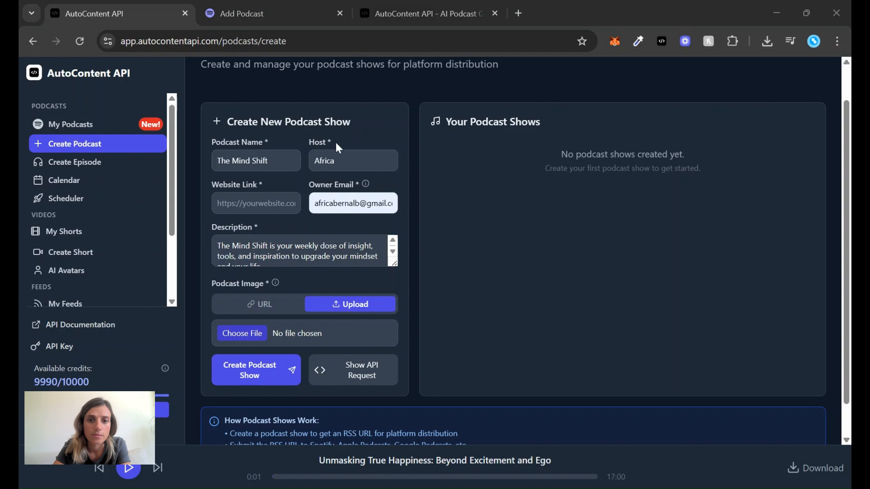
left_click(527, 319)
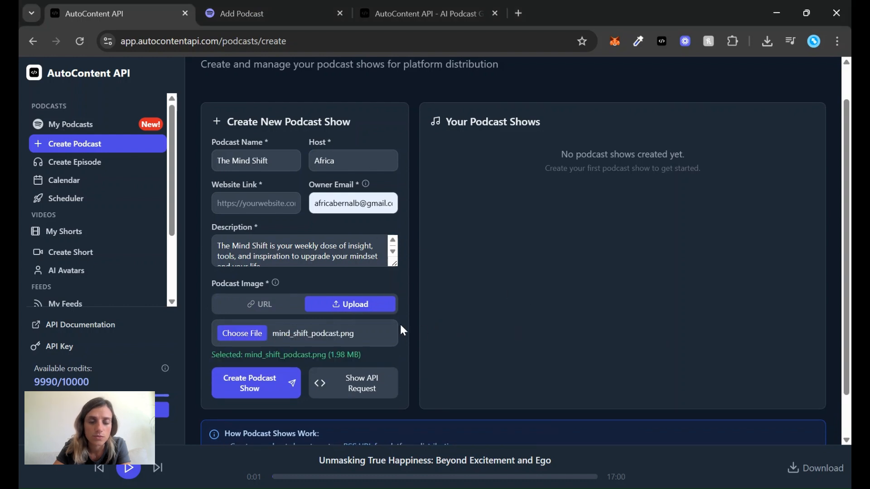
scroll(404, 346, "down", 1)
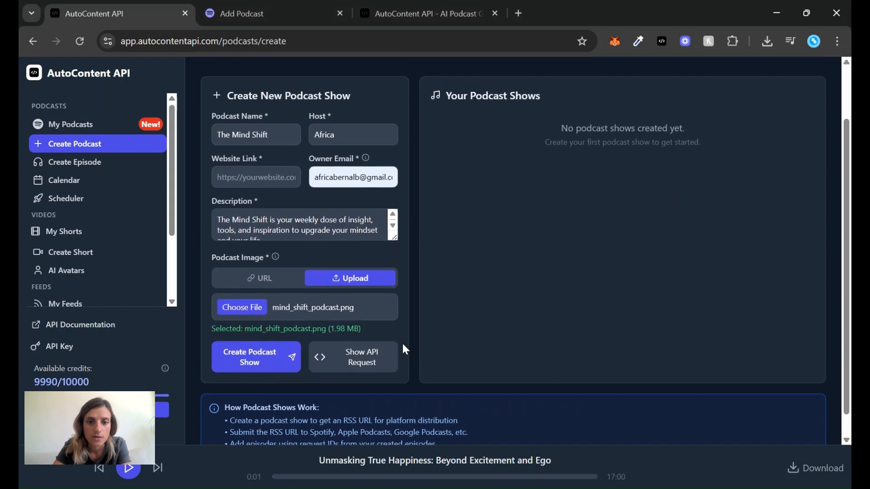
left_click(267, 368)
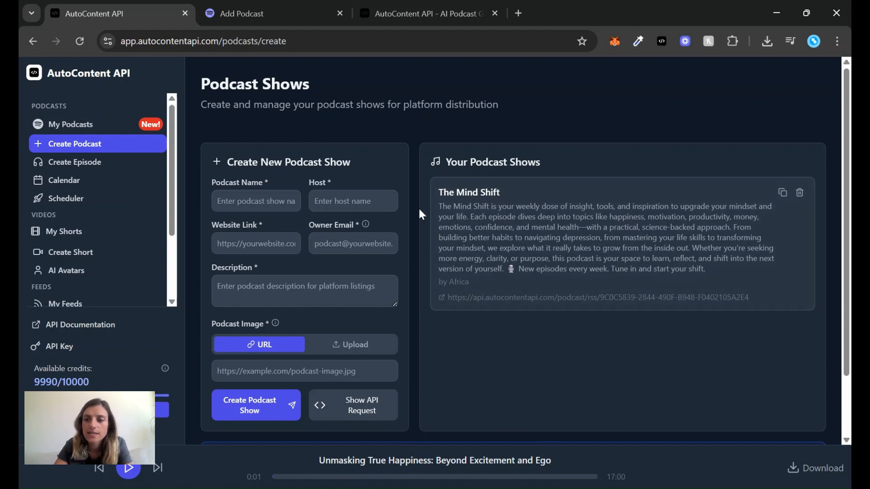
left_click(92, 130)
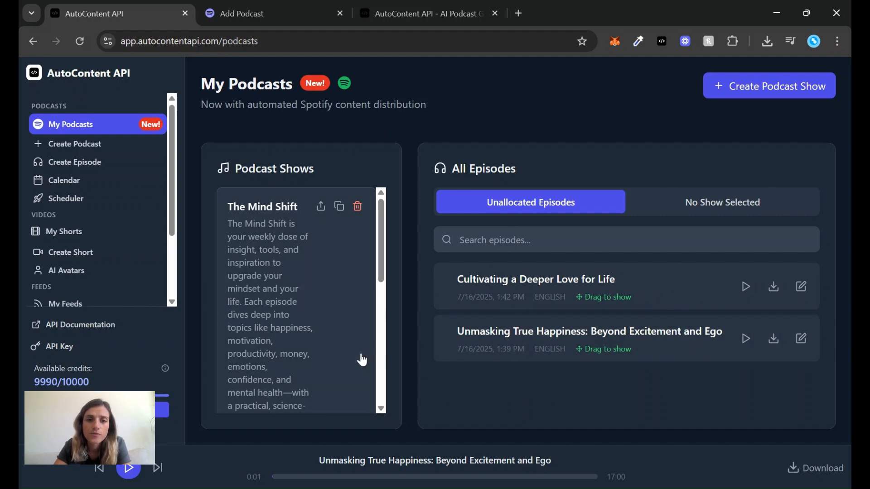
Assign both unallocated episodes, including 'Unmasking True Happiness', to The Mind Shift
scroll(322, 355, "down", 4)
scroll(323, 355, "up", 3)
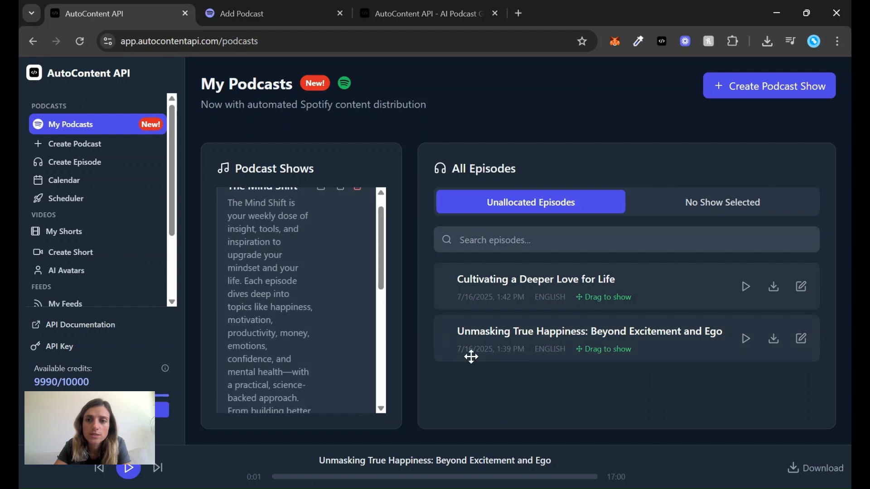
scroll(295, 314, "up", 1)
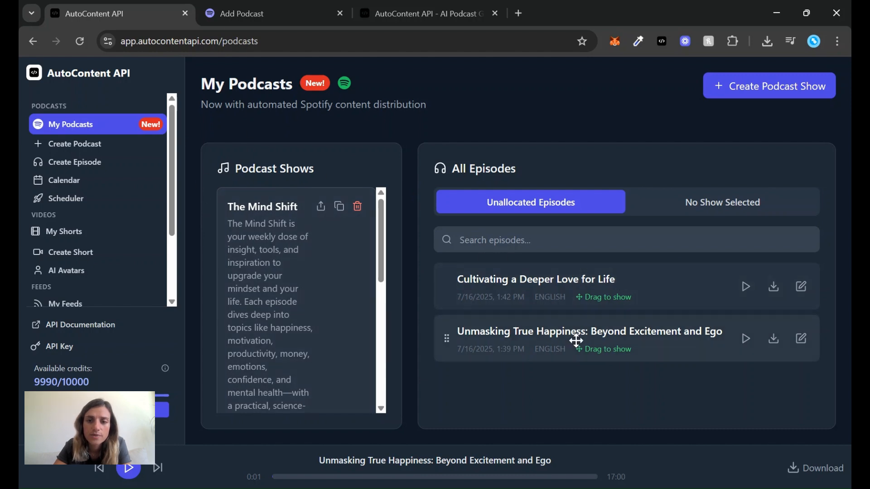
left_click_drag(434, 327, 293, 275)
scroll(292, 273, "down", 4)
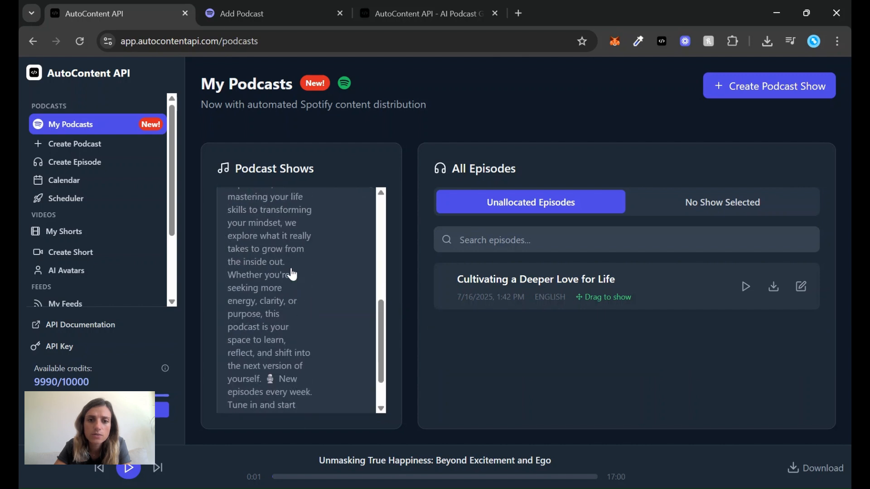
scroll(292, 274, "up", 4)
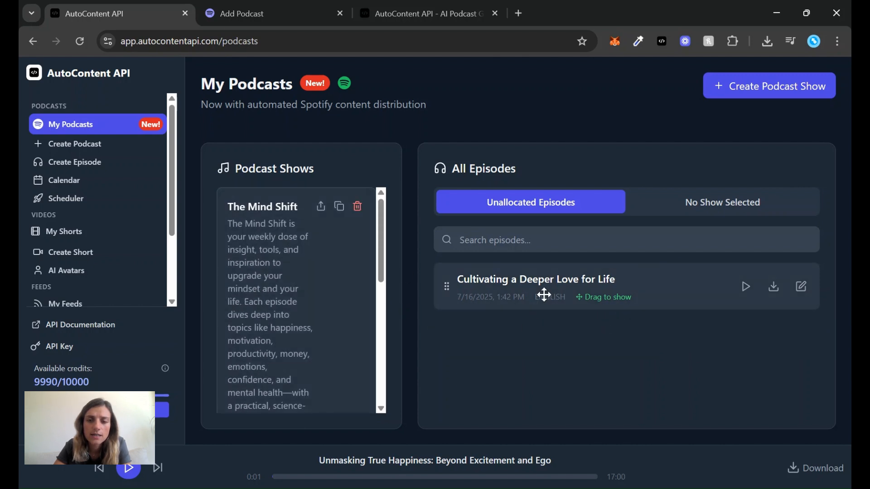
left_click_drag(544, 295, 336, 285)
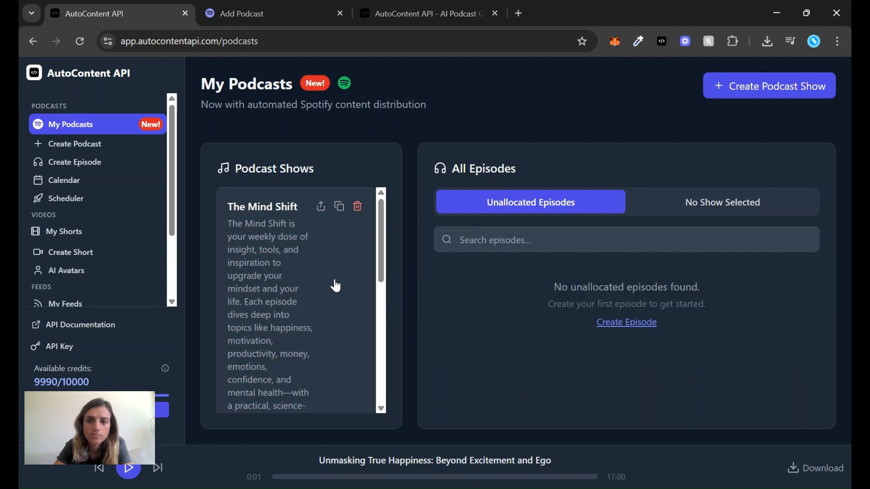
Check that The Mind Shift now lists its episodes and no unallocated ones remain
left_click(711, 206)
left_click(567, 208)
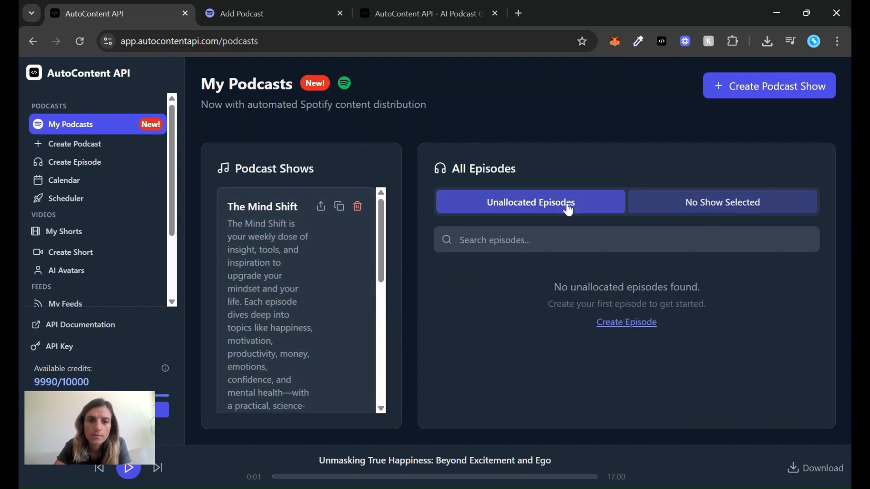
left_click(323, 316)
scroll(322, 316, "down", 5)
scroll(322, 317, "up", 5)
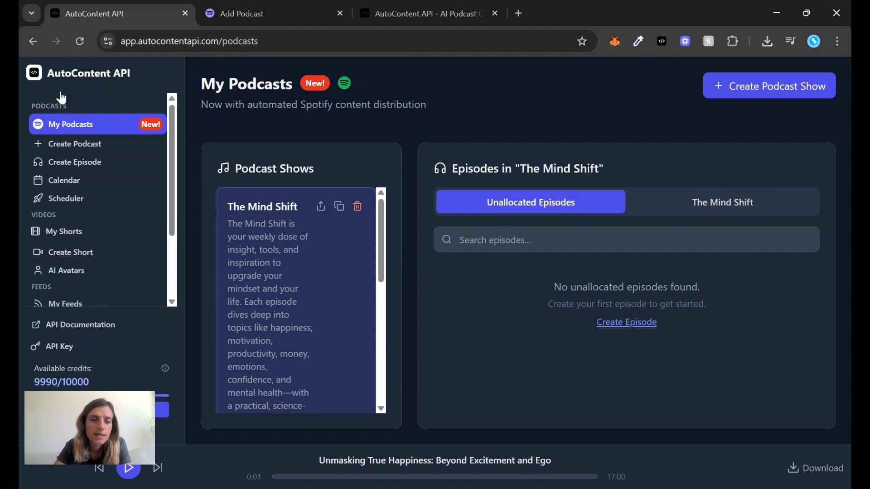
left_click(101, 149)
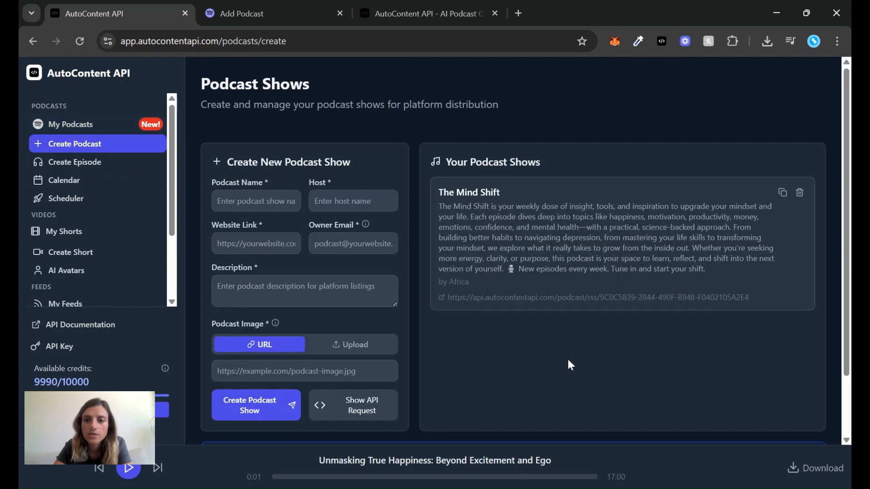
Note The Mind Shift's RSS feed link, then return to Spotify for Creators' Get started page
scroll(567, 362, "down", 2)
scroll(564, 361, "up", 1)
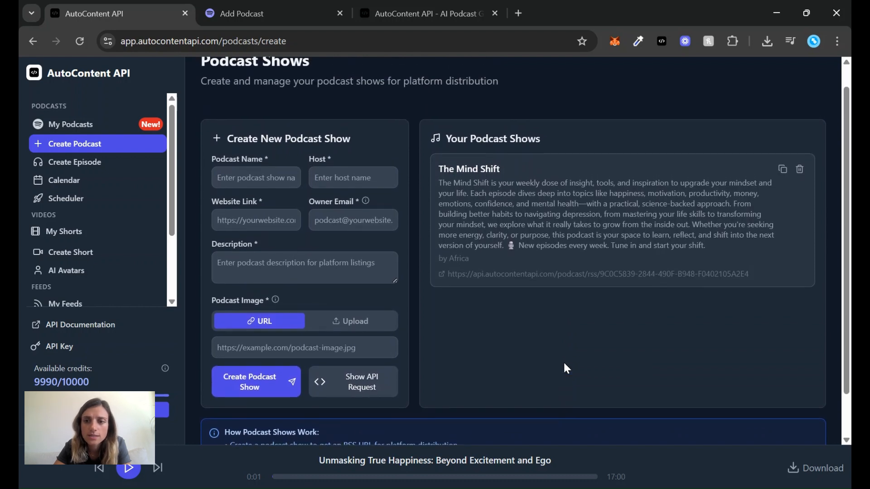
scroll(589, 340, "up", 1)
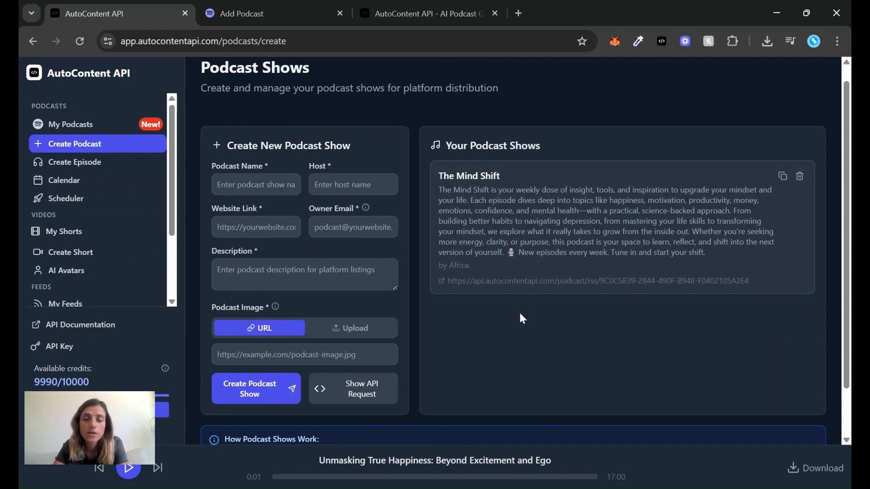
left_click(281, 12)
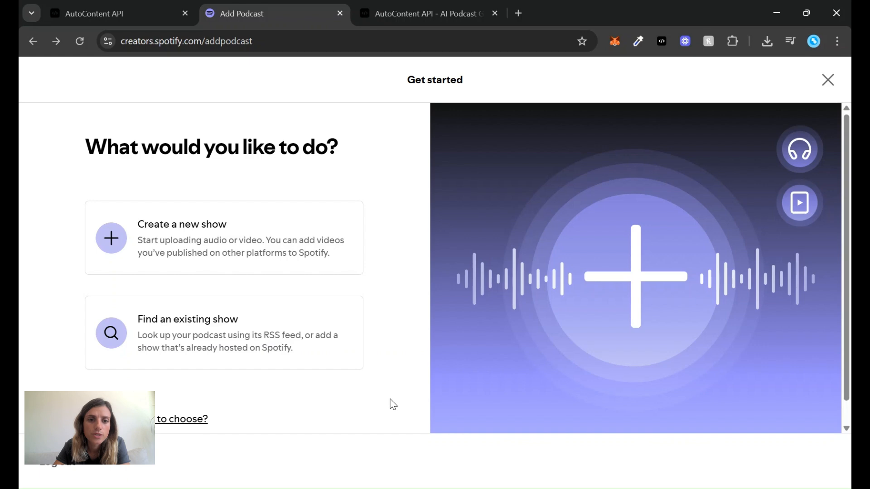
scroll(389, 404, "down", 1)
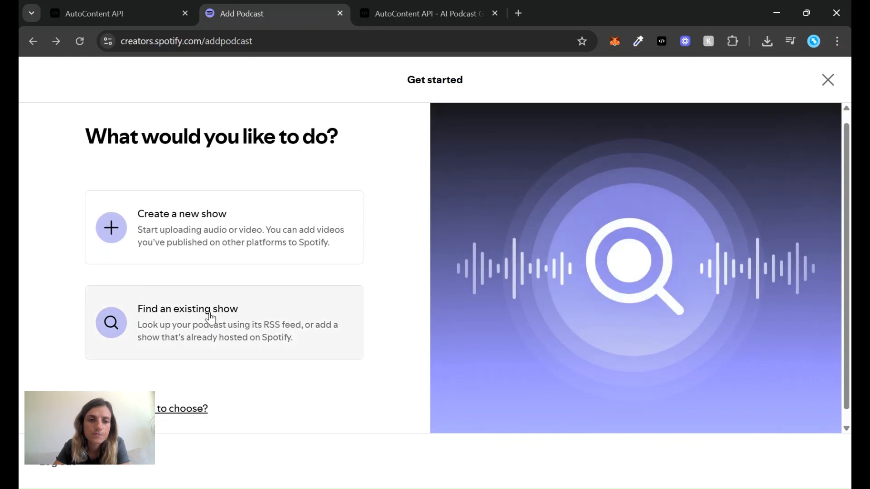
Add The Mind Shift as an existing show hosted elsewhere using its pasted RSS feed link
left_click(211, 317)
scroll(424, 357, "down", 2)
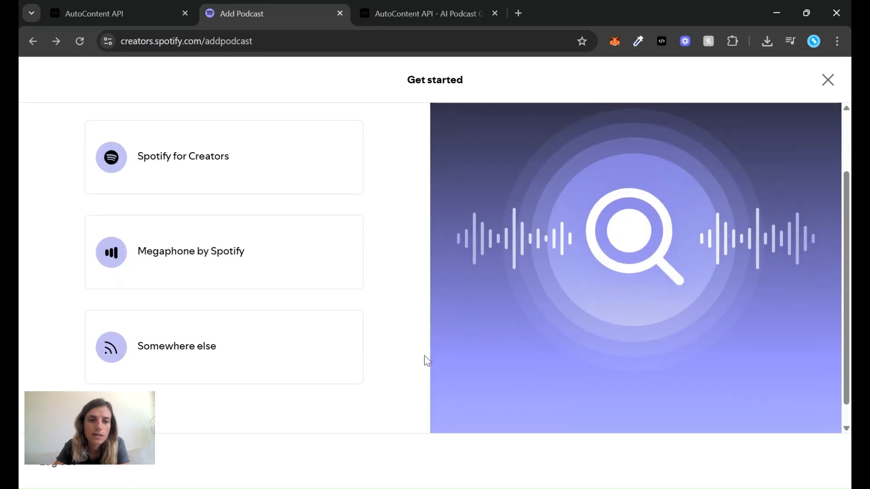
left_click(231, 336)
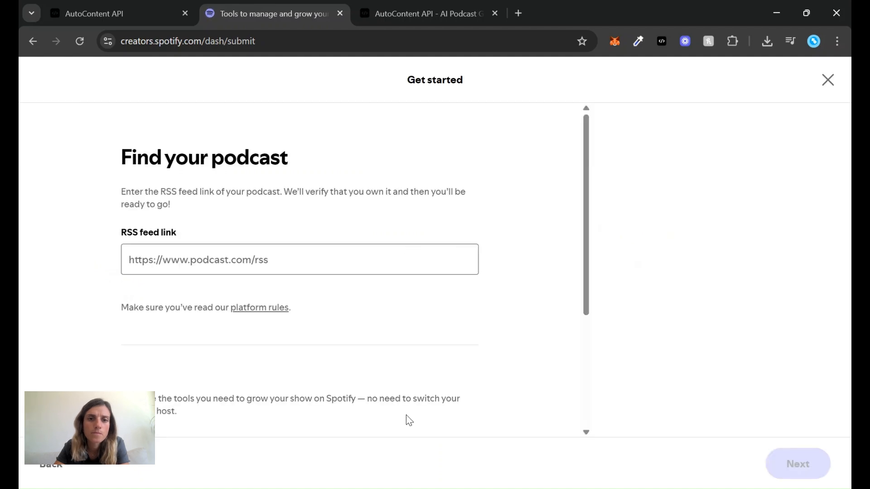
left_click(238, 266)
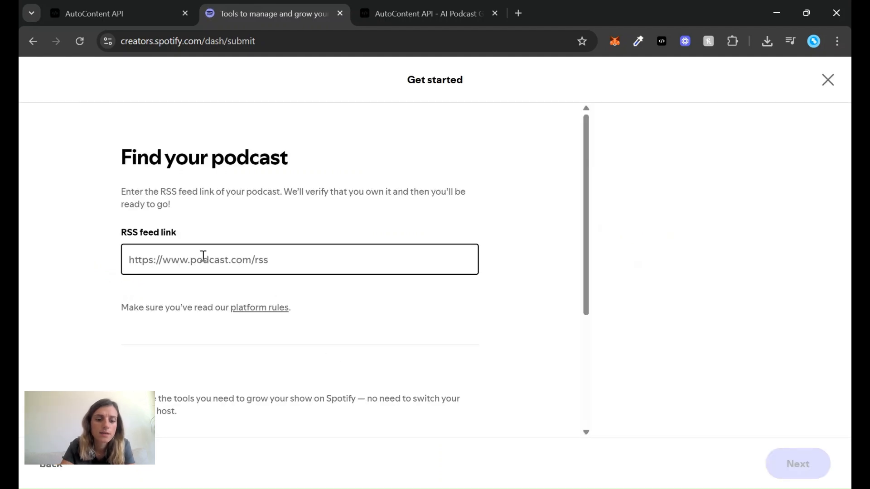
key("ctrl+v")
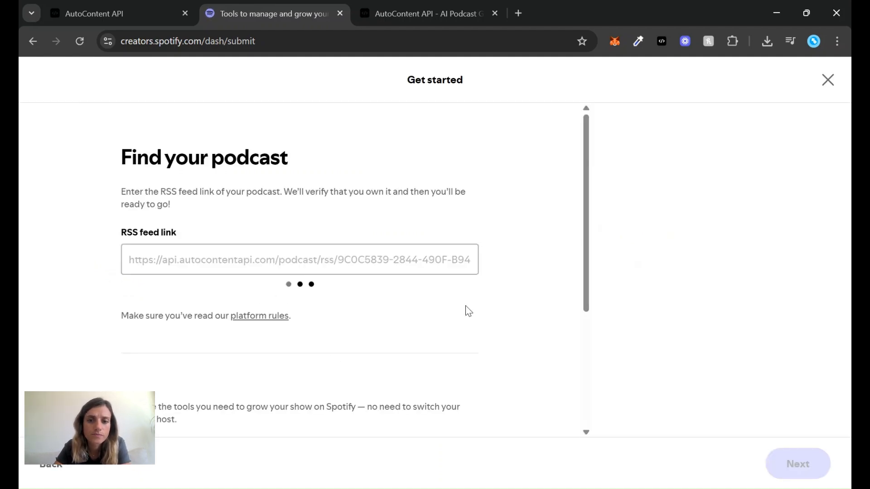
scroll(530, 299, "down", 3)
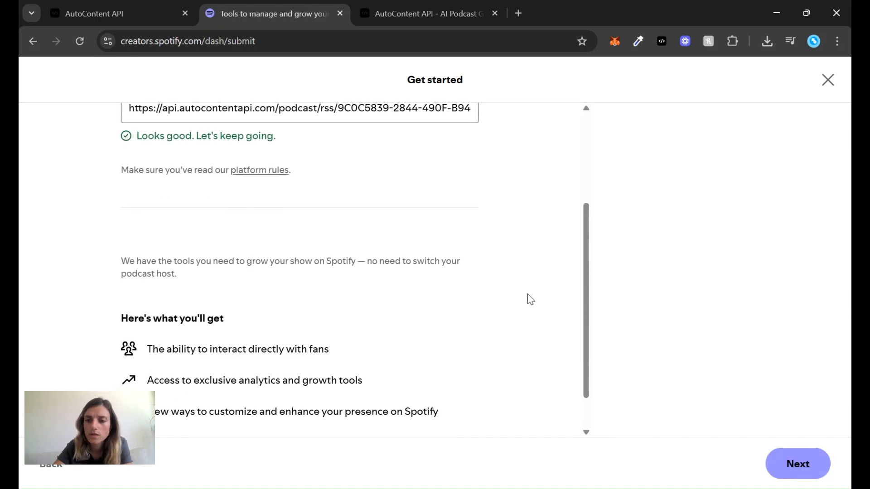
left_click(791, 467)
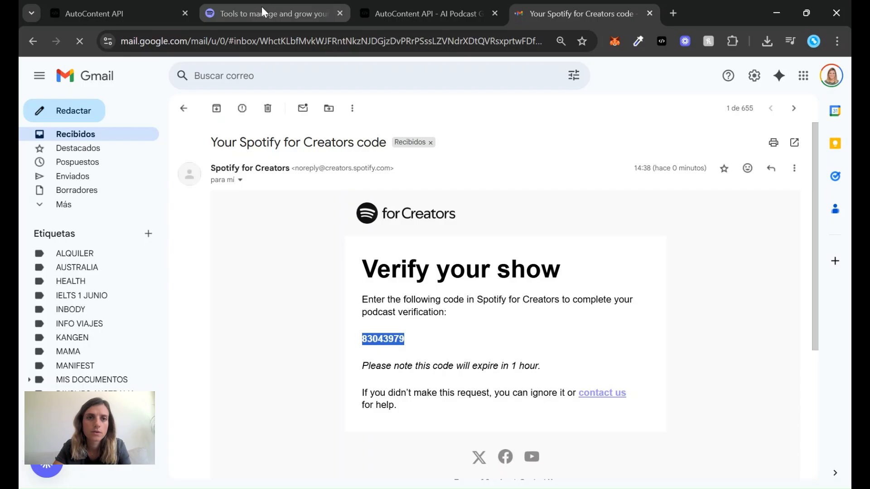
Verify podcast ownership with the e-mailed verification code
left_click(262, 6)
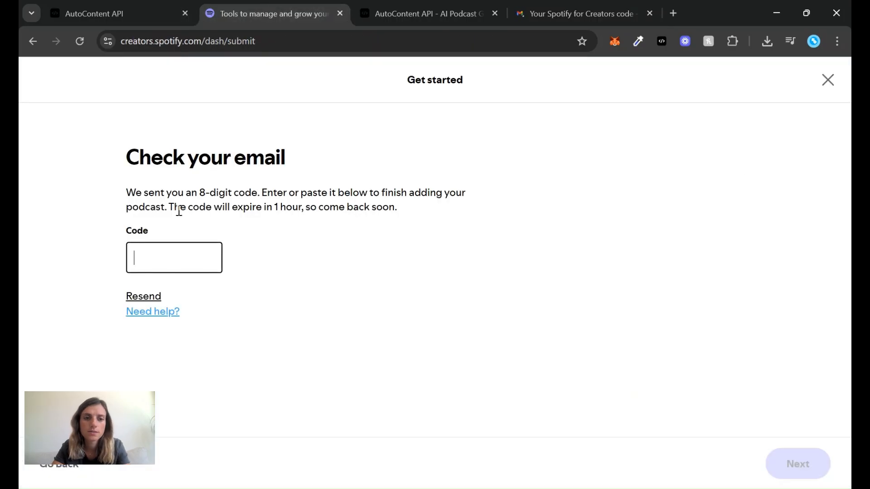
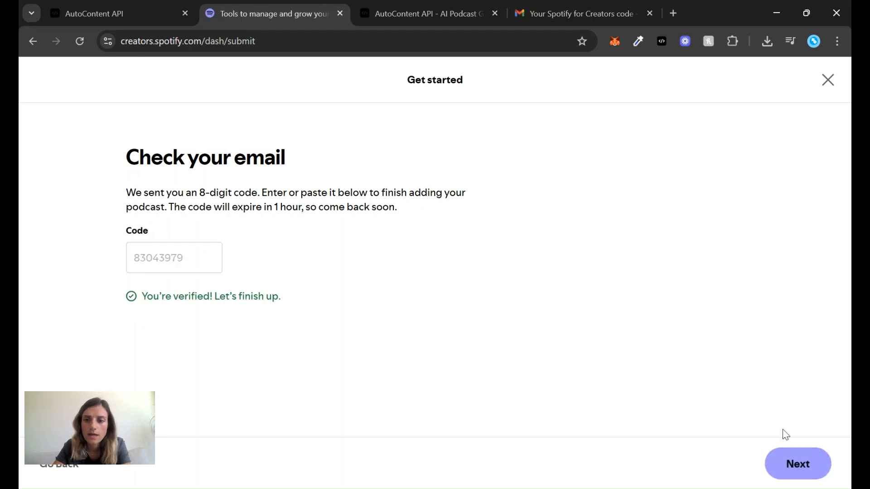
left_click(811, 477)
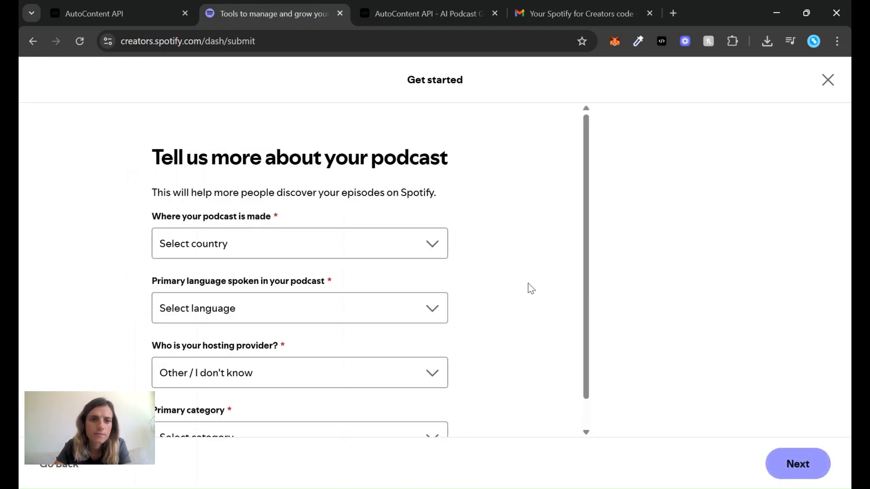
scroll(484, 334, "down", 1)
scroll(484, 334, "up", 1)
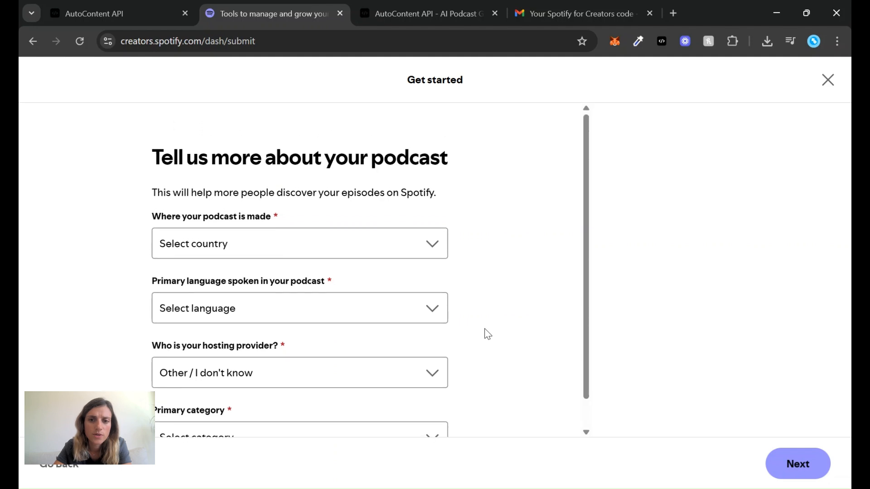
scroll(487, 334, "down", 1)
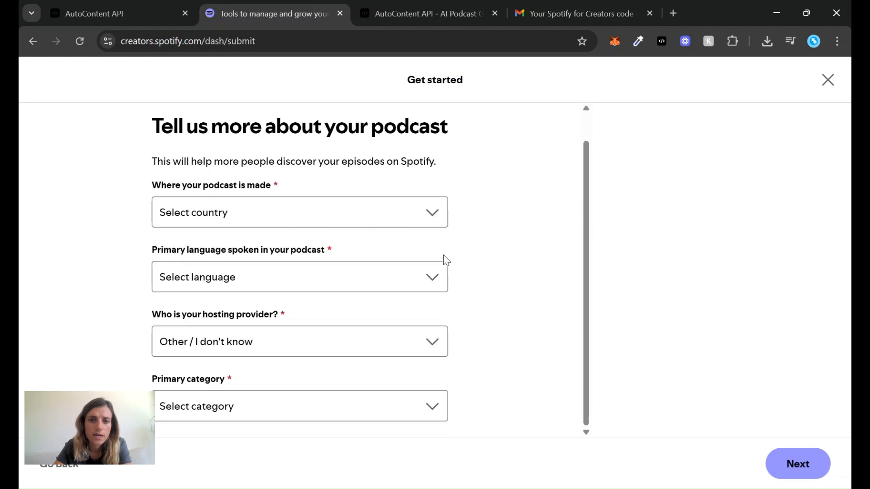
Submit the show as Spain, English, Lifestyle & Health > Mental Health, and copy its Spotify link
left_click(263, 209)
left_click(272, 276)
left_click(400, 335)
left_click(400, 406)
left_click(205, 267)
scroll(205, 268, "down", 10)
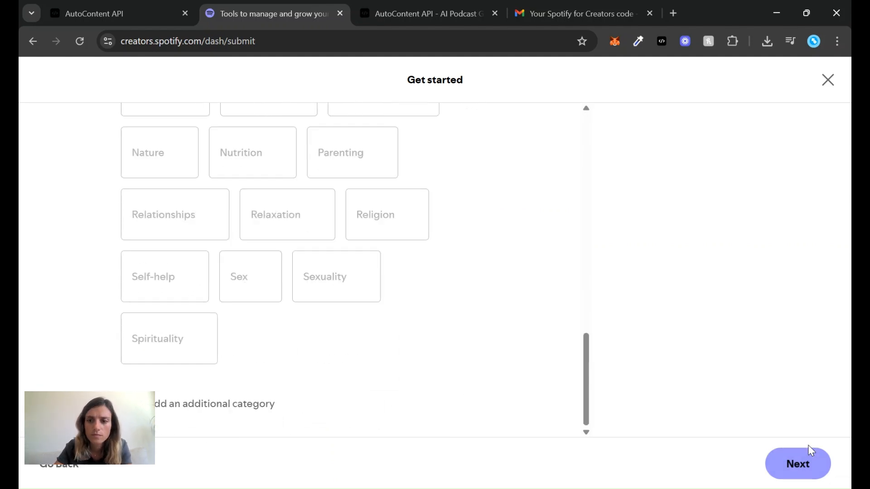
scroll(433, 421, "up", 7)
left_click(434, 420)
left_click(779, 464)
left_click(779, 464)
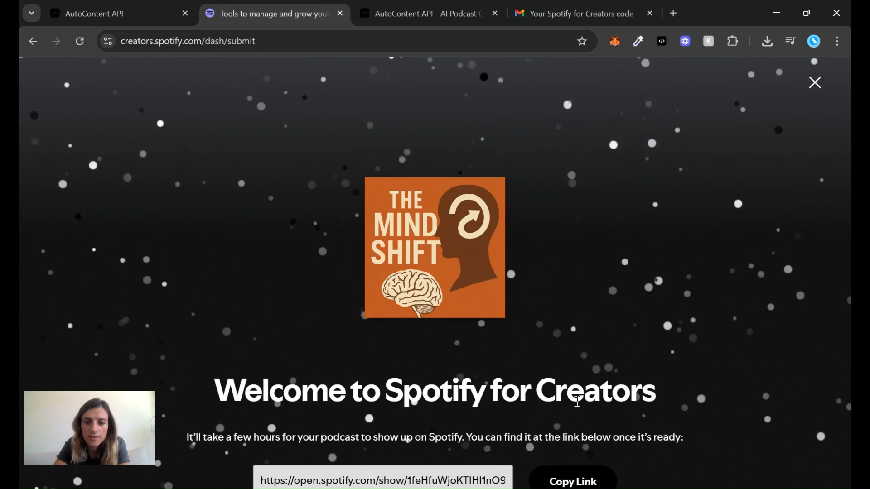
left_click(573, 481)
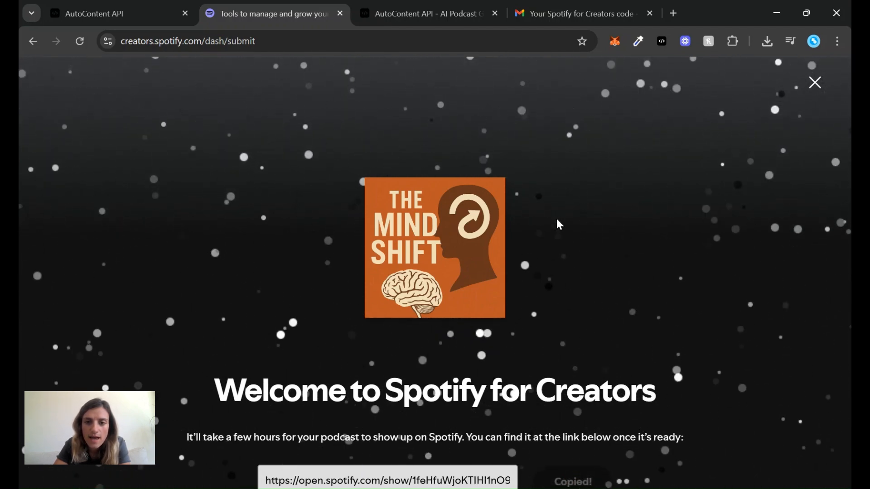